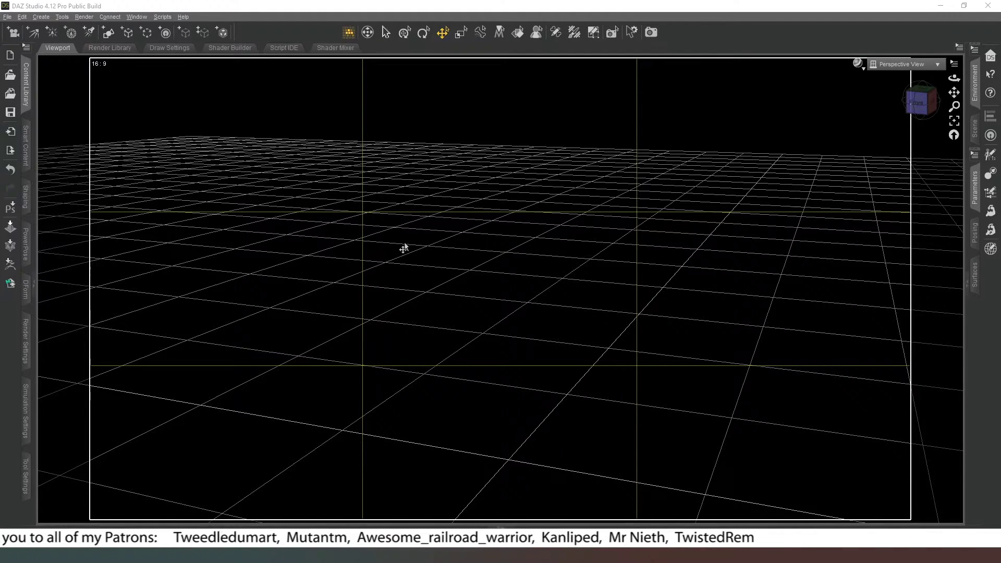
Create a Plane primitive with Size 1 m and 1 division at the world centre.
click(110, 37)
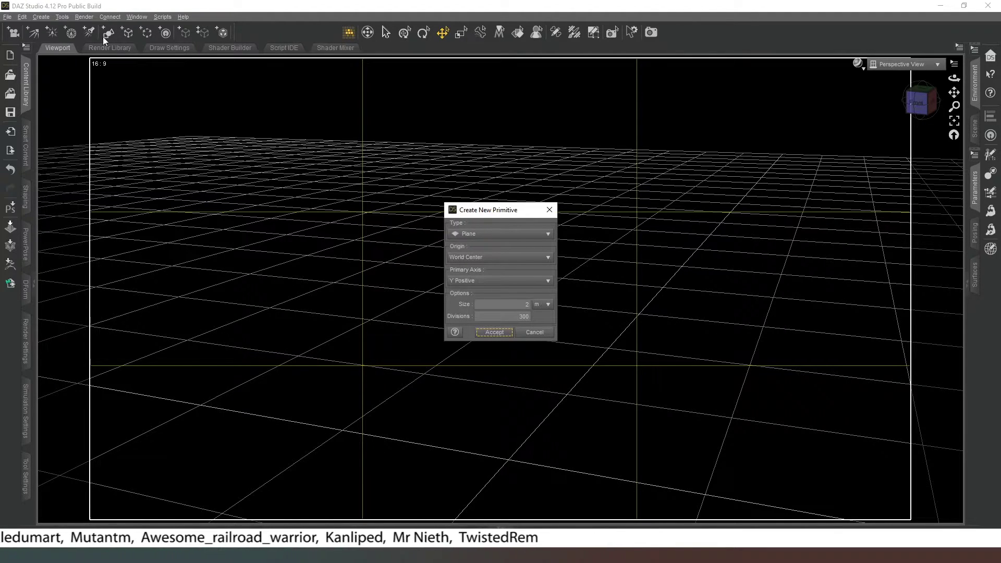
click(498, 234)
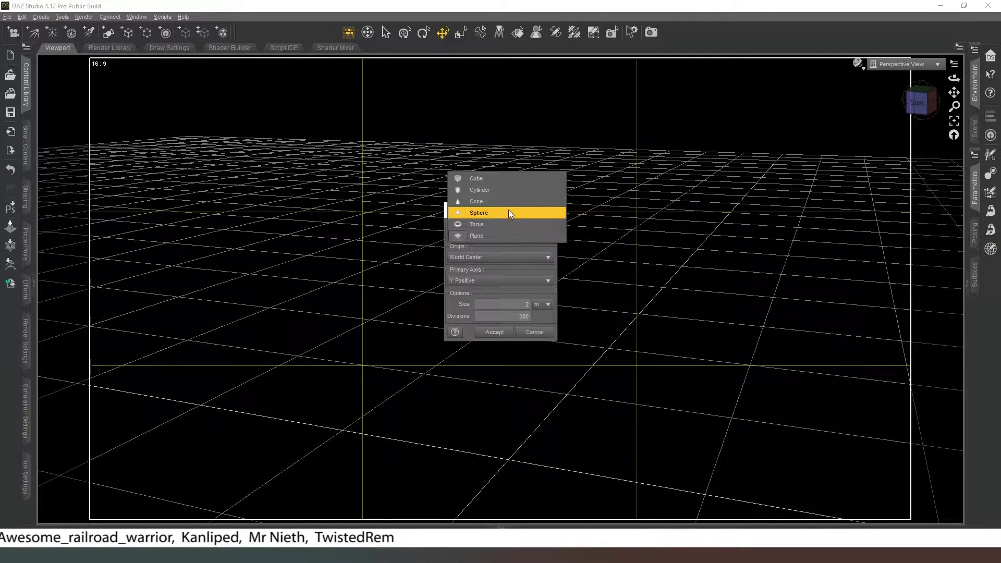
click(490, 235)
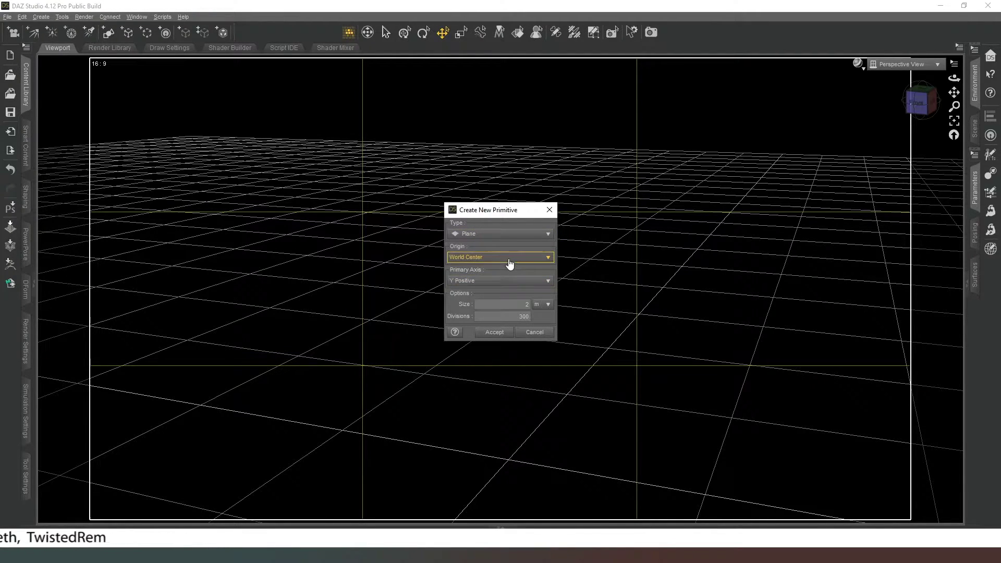
double_click(524, 304)
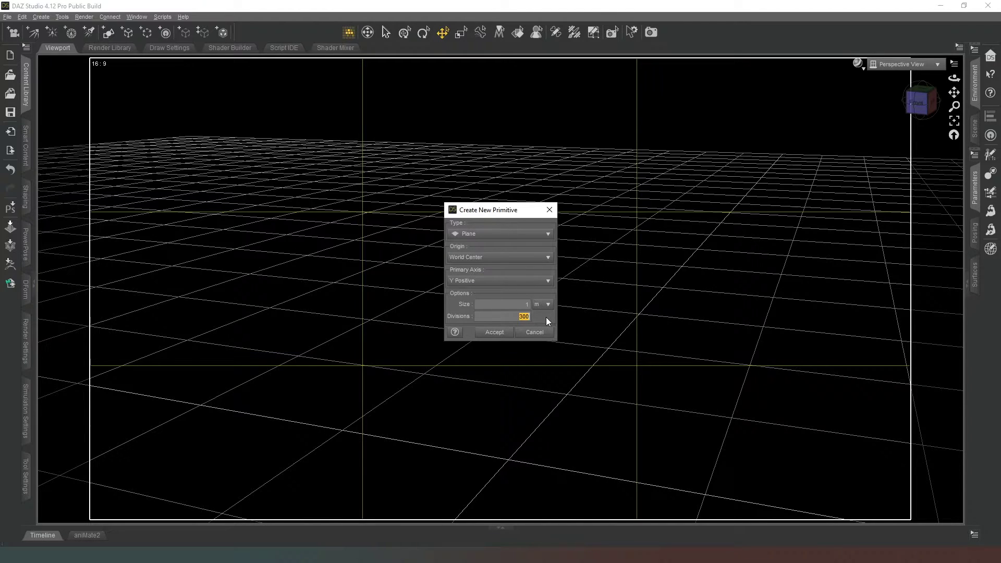
text(1)
key(Tab)
click(494, 332)
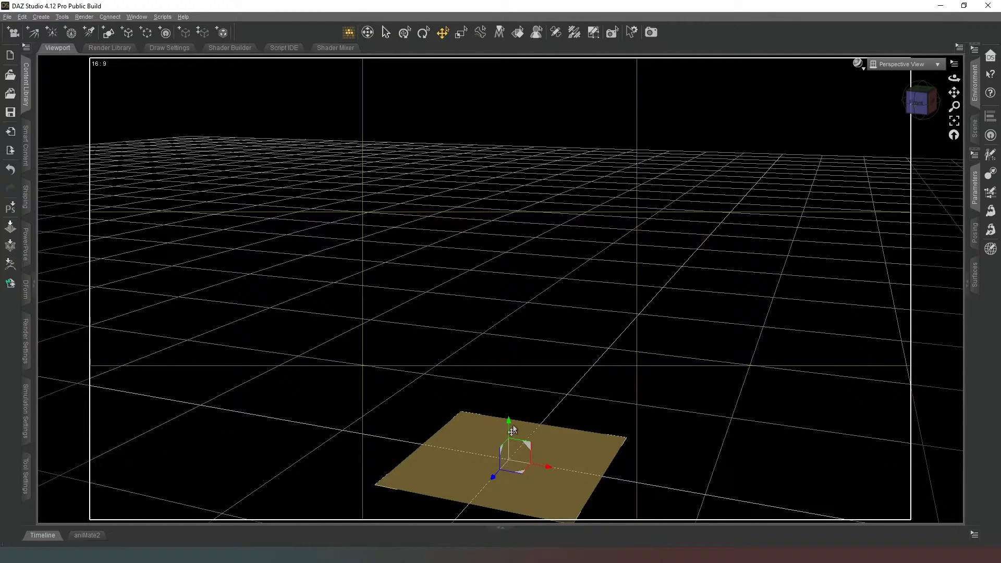
Raise the plane to Y Translate 109.18 and set its X Rotate to 90° so it stands upright.
drag(507, 426, 508, 217)
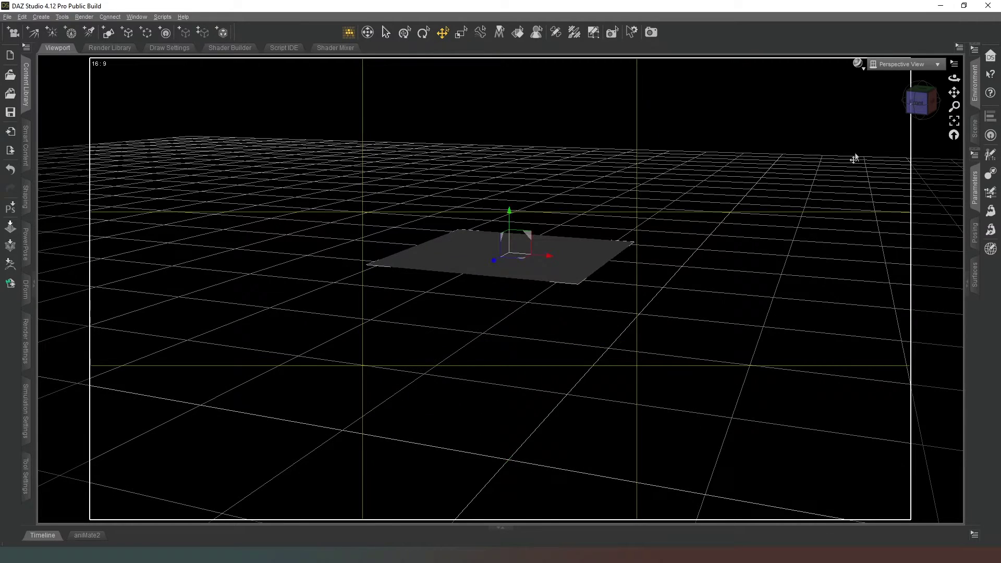
click(978, 184)
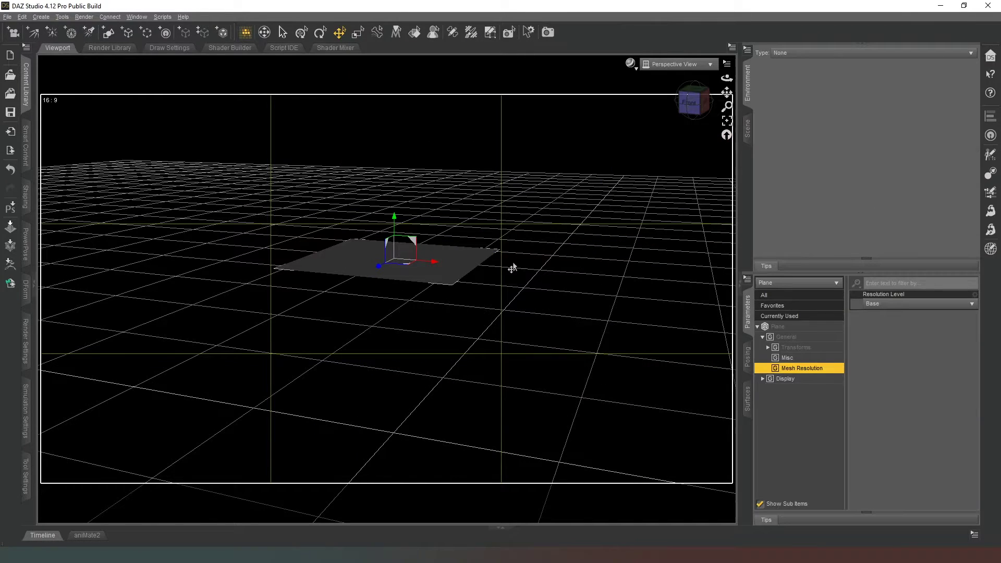
click(801, 321)
click(798, 326)
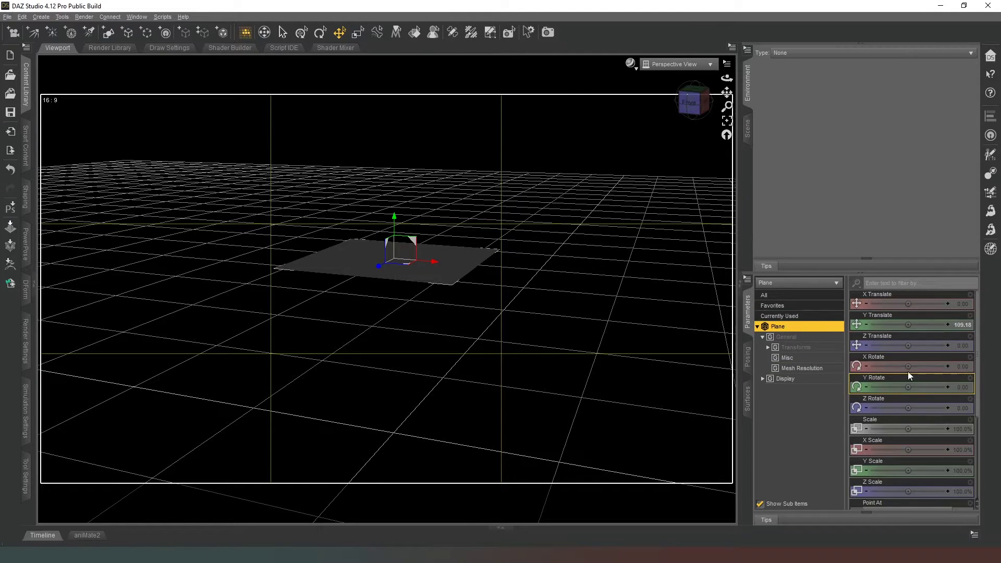
drag(908, 366, 918, 366)
double_click(933, 366)
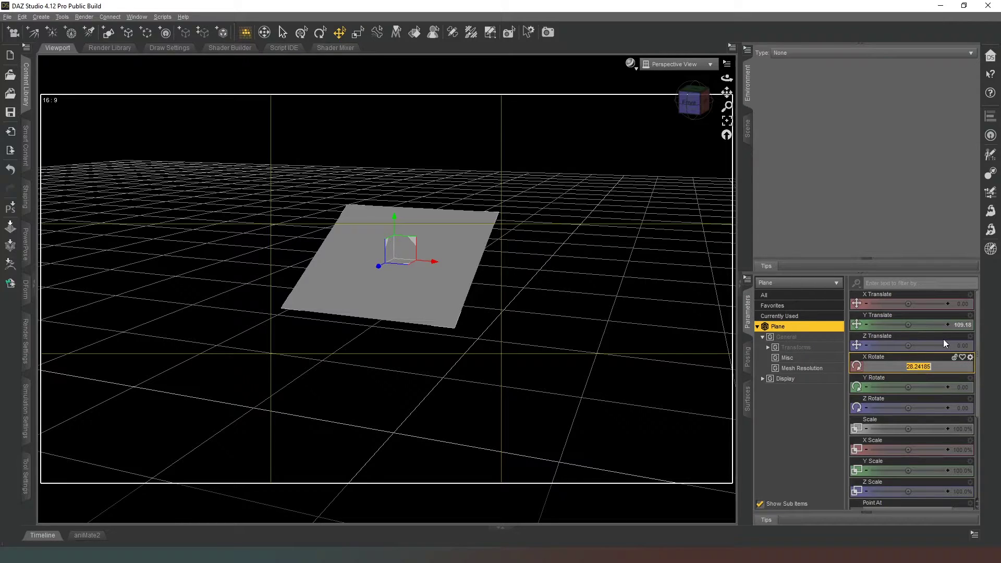
text(90)
key(Return)
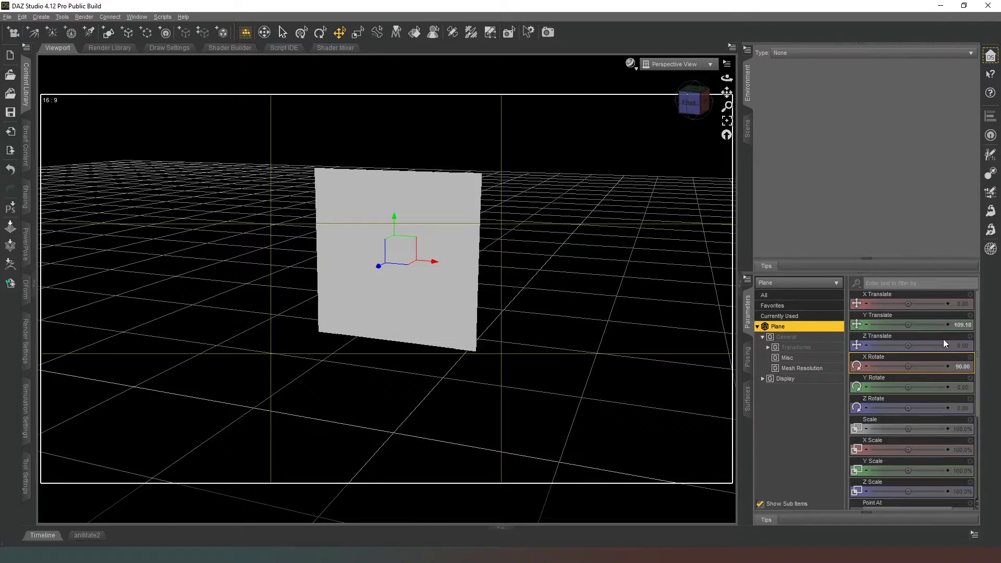
click(945, 305)
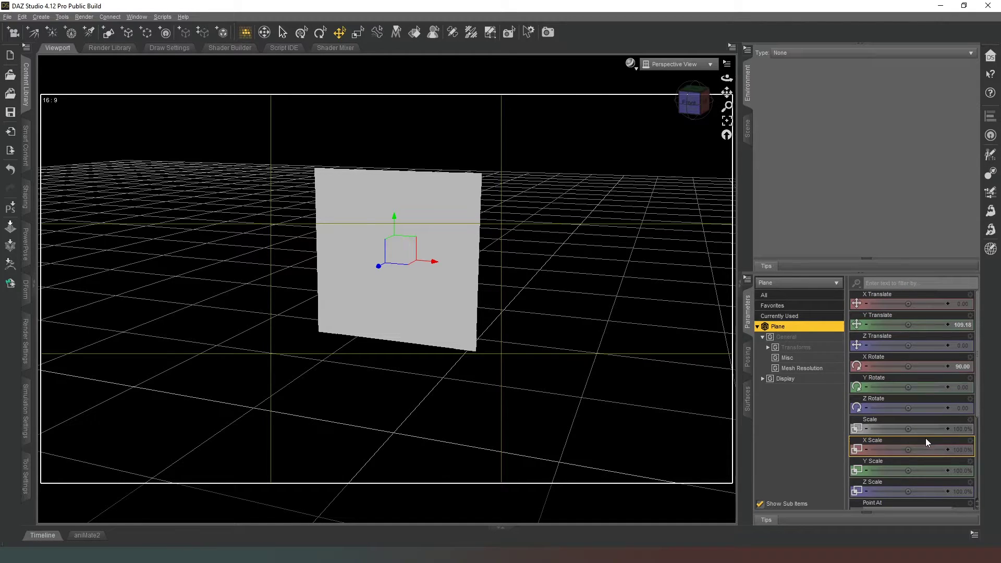
Set the plane's X Scale to 300% and Z Scale to 200%, then reduce overall Scale to 35.6%.
click(961, 450)
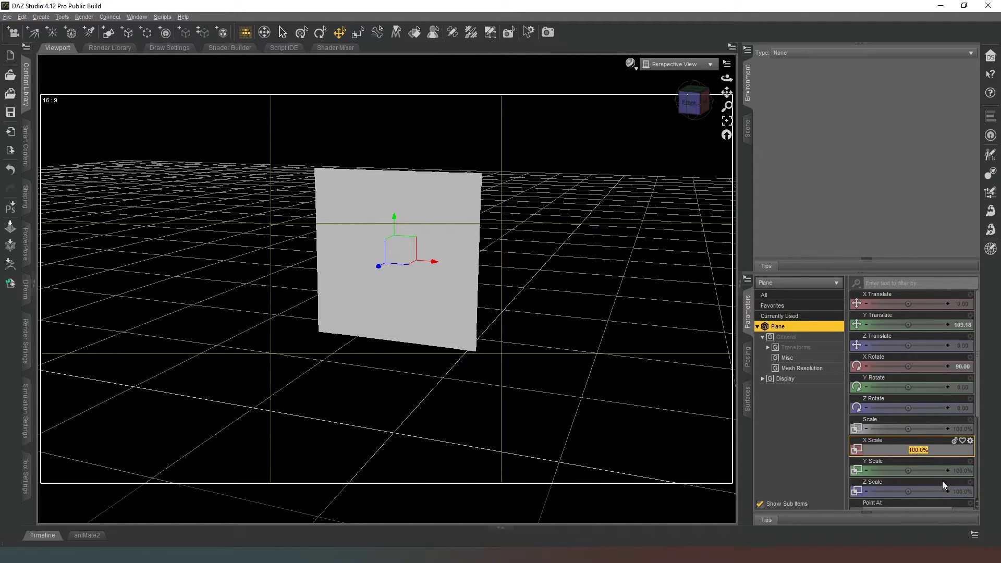
text(300)
key(Return)
click(959, 493)
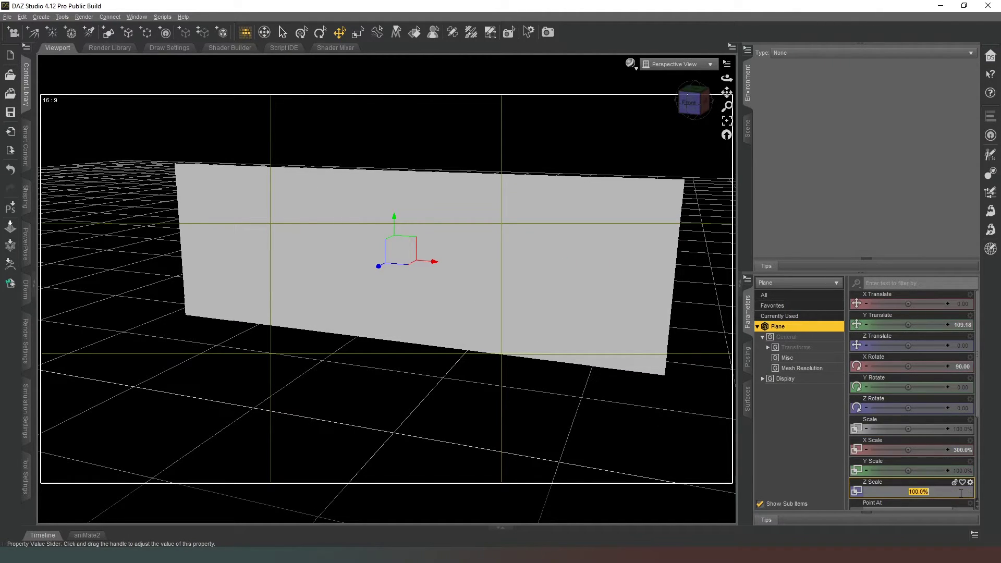
text(200)
key(Return)
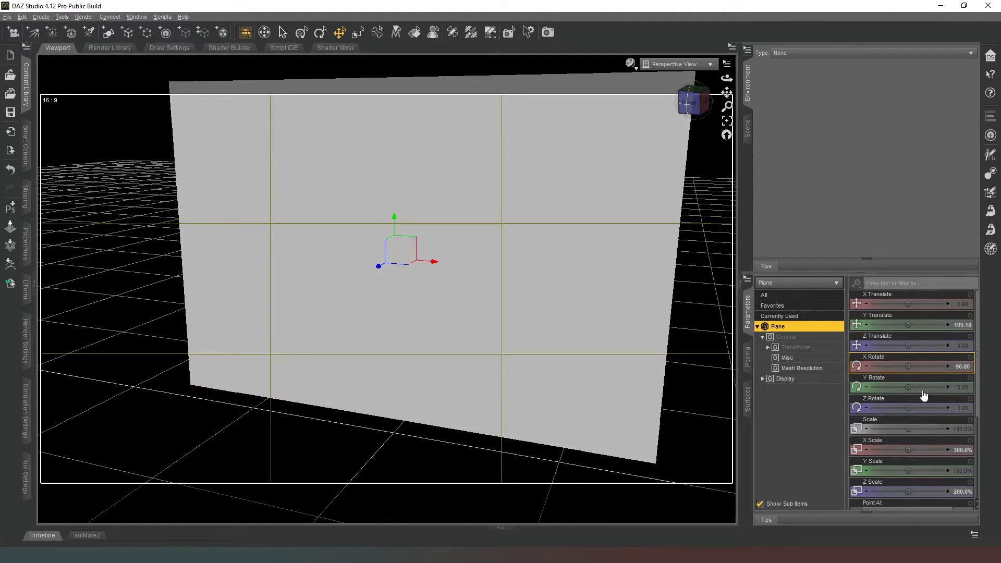
drag(911, 430, 876, 431)
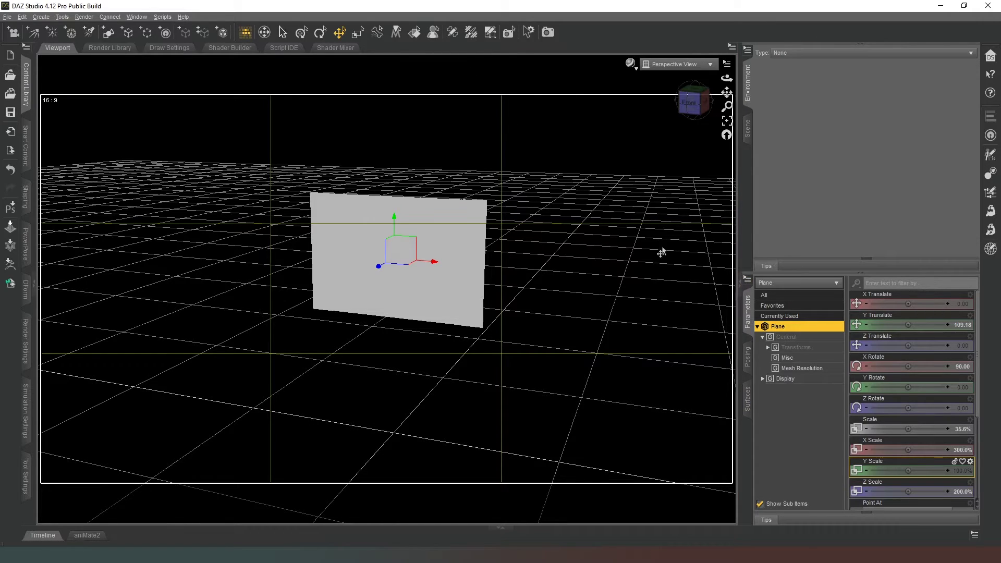
Assign the portrait photo as the Base Color map of the plane's Default surface.
click(747, 399)
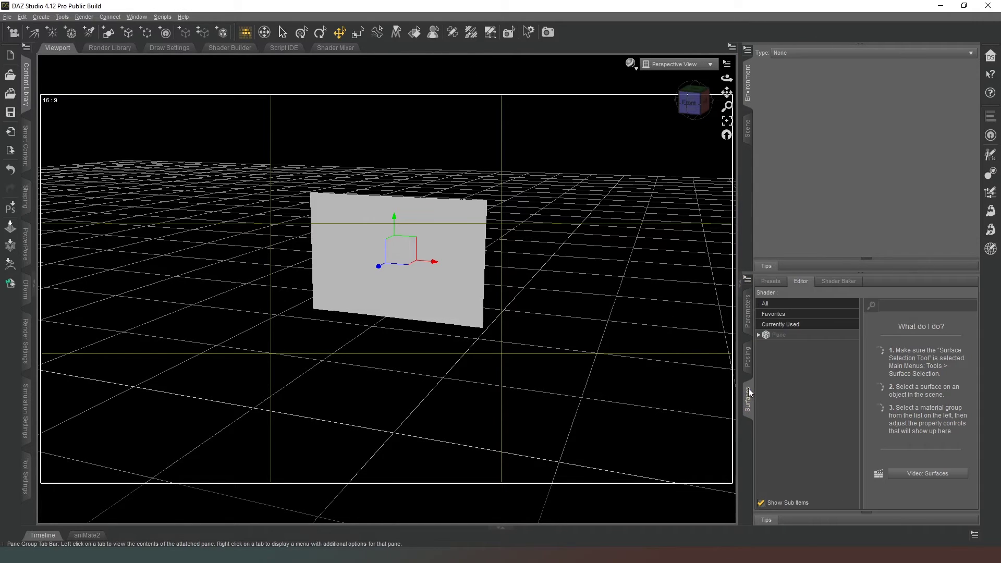
click(759, 334)
click(764, 346)
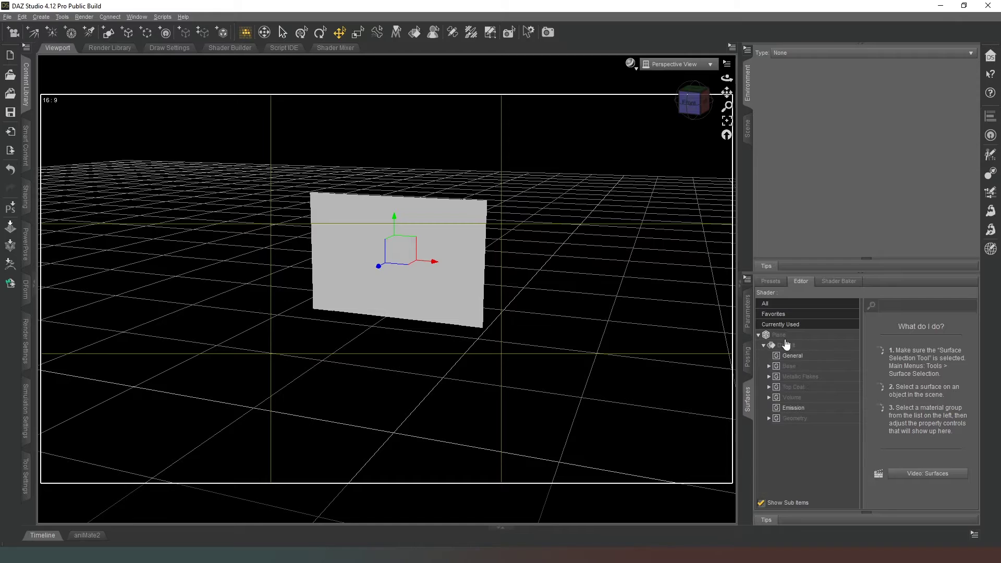
click(796, 344)
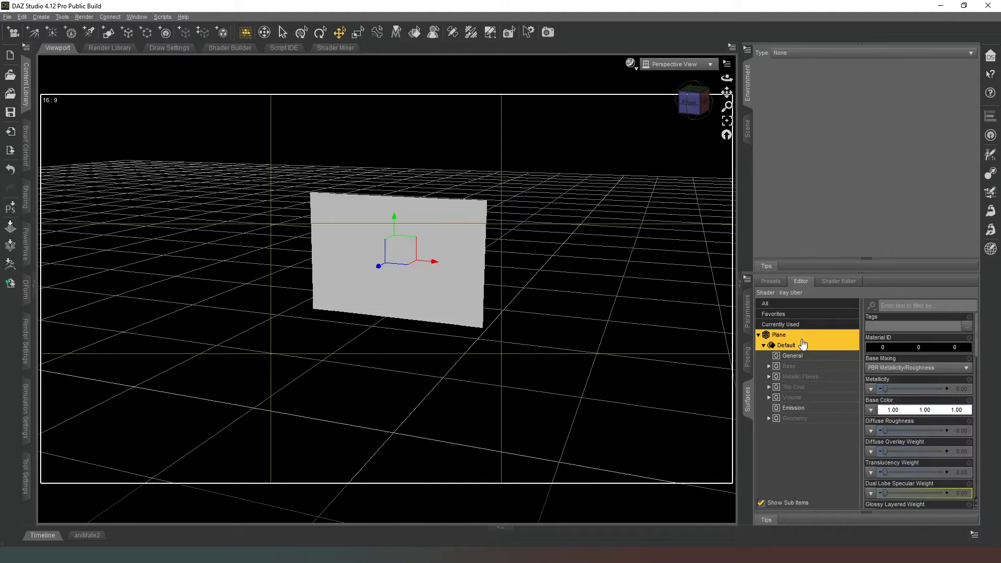
click(796, 346)
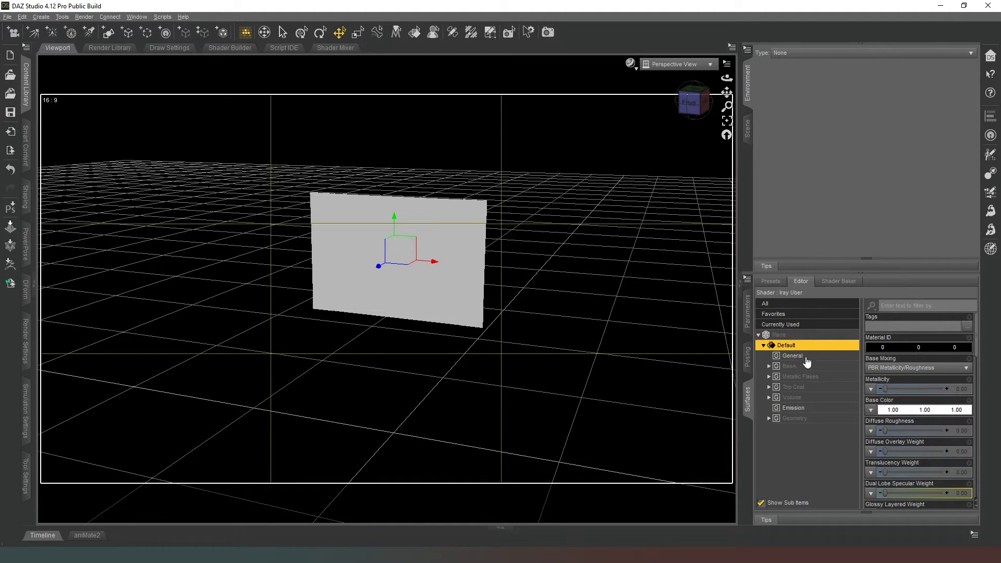
click(796, 367)
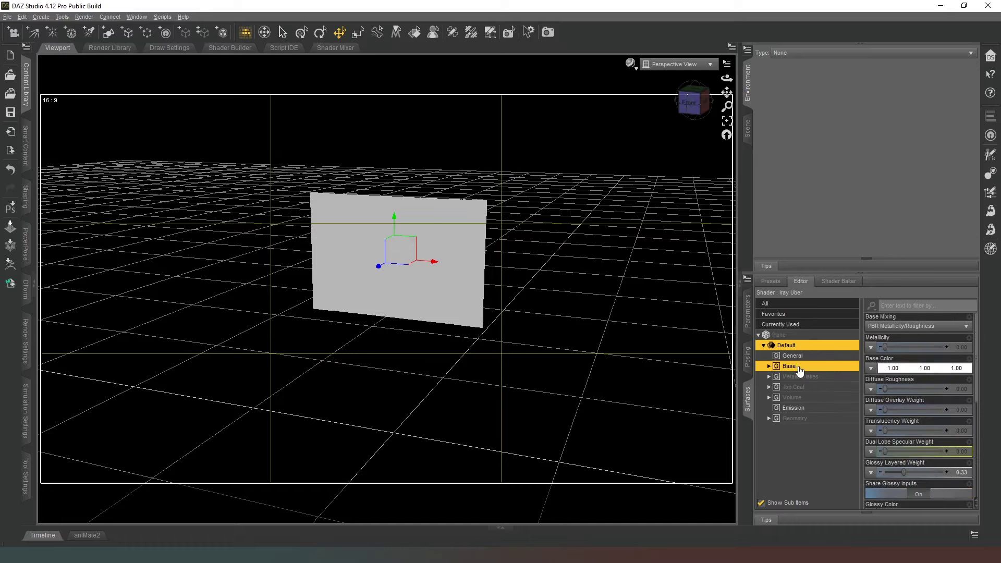
click(870, 369)
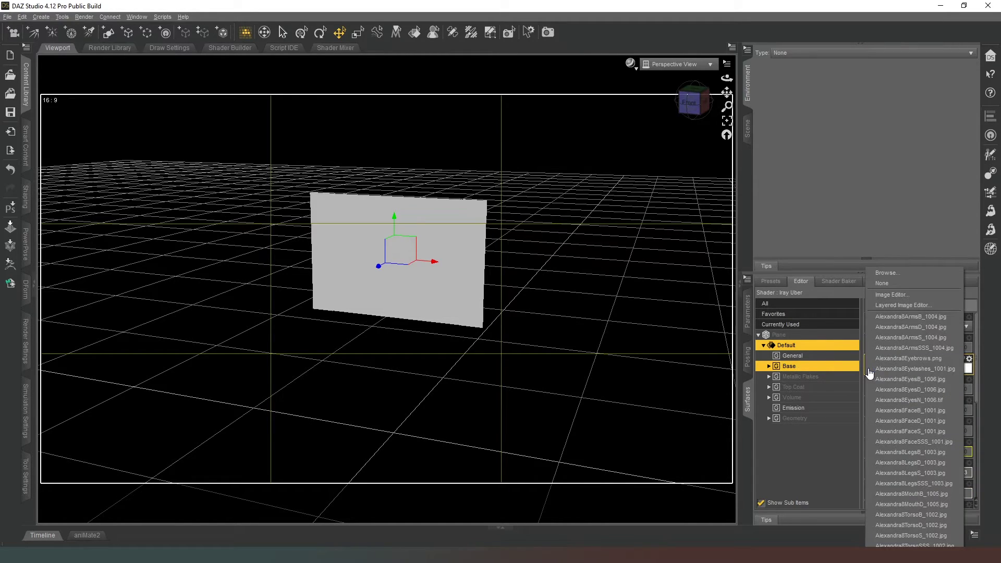
click(904, 272)
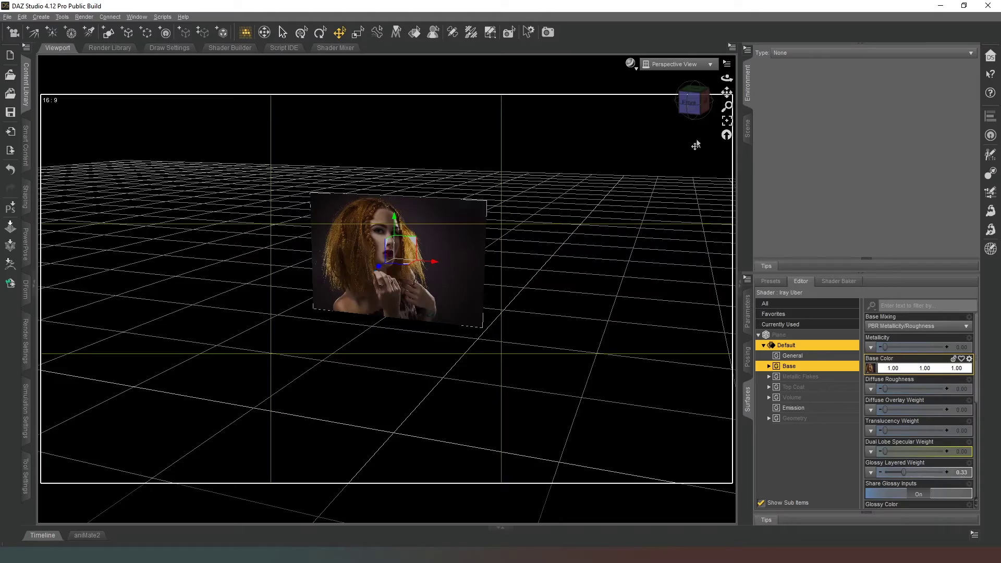
Switch the viewport to Iray draw style, frame the textured plane, and deselect it.
mouse_move(688, 100)
mouse_down()
mouse_move(719, 104)
mouse_move(696, 100)
mouse_up()
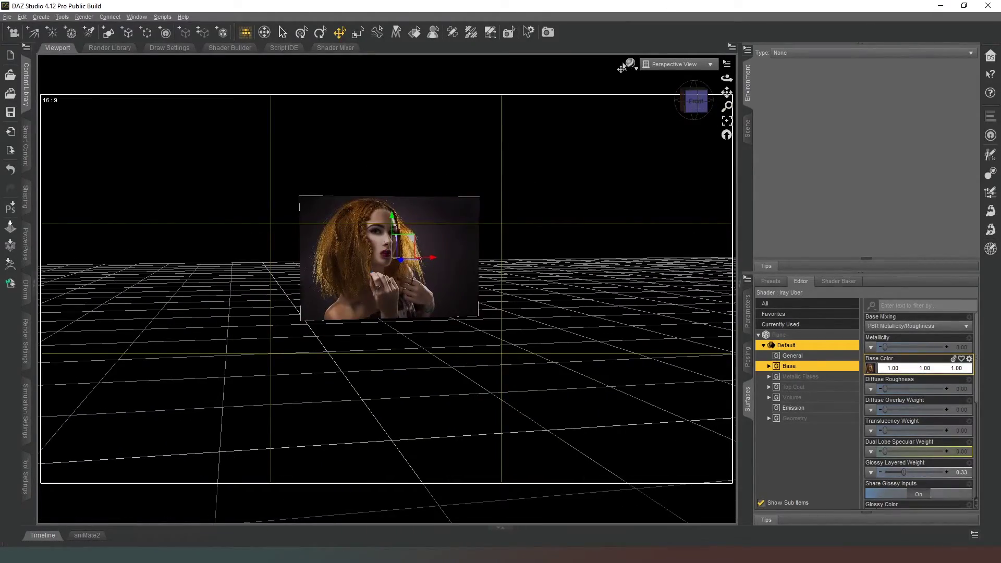
click(629, 65)
click(631, 186)
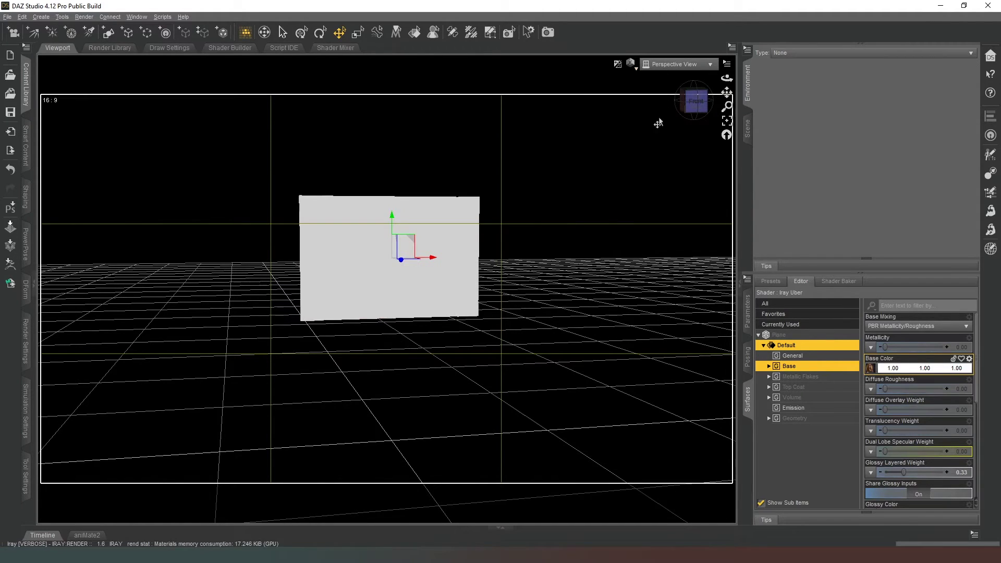
scroll(677, 118, up, 5)
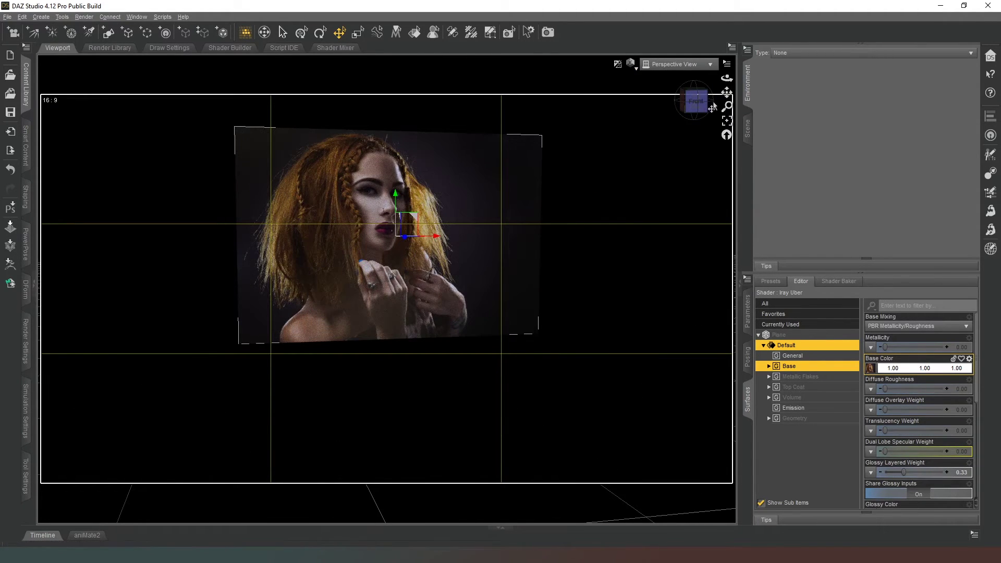
drag(727, 93, 696, 236)
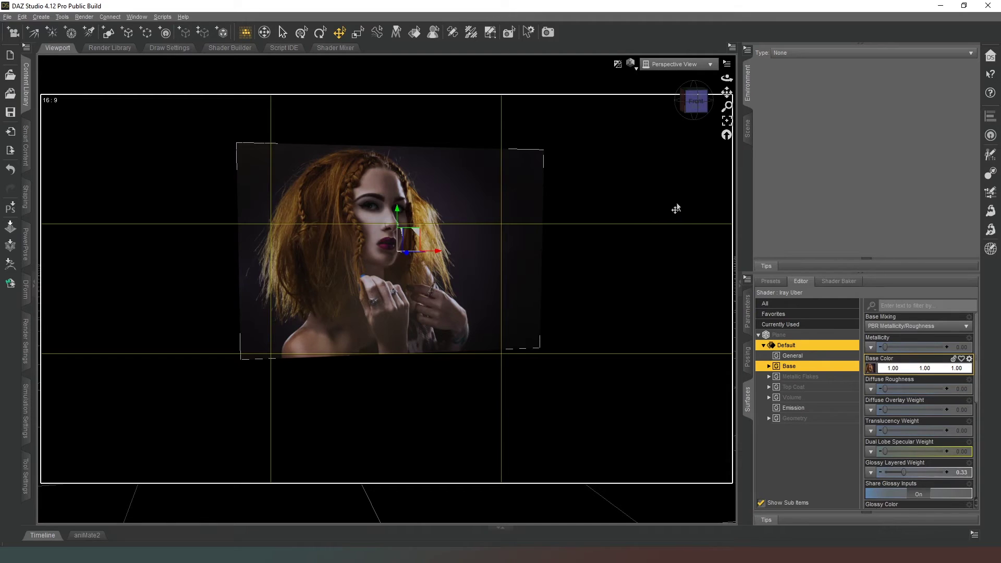
click(654, 181)
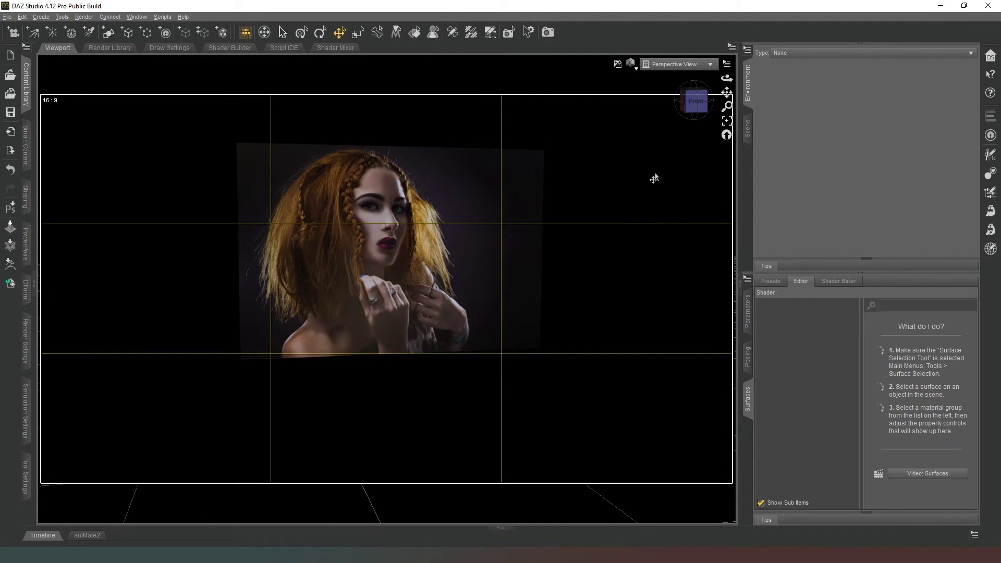